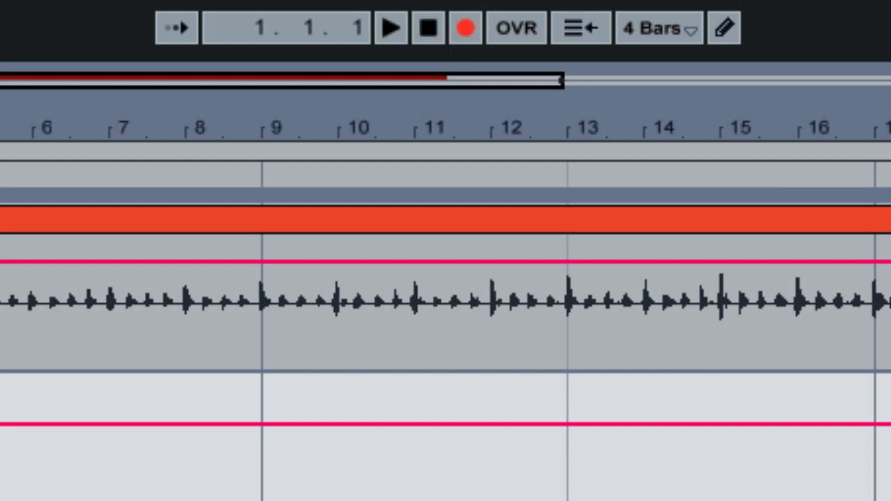
# Step: Arm the Drums track for recording and record a drum take from the start against the Count track
pyautogui.click(544, 41)
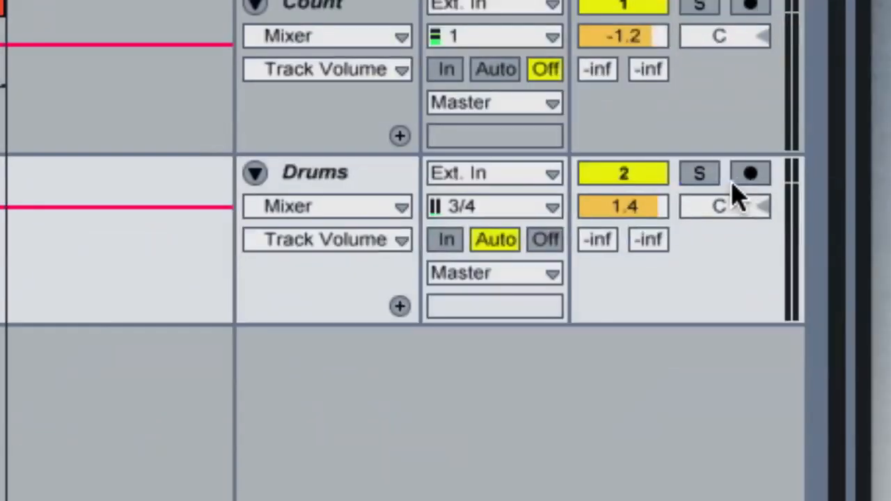
pyautogui.click(750, 175)
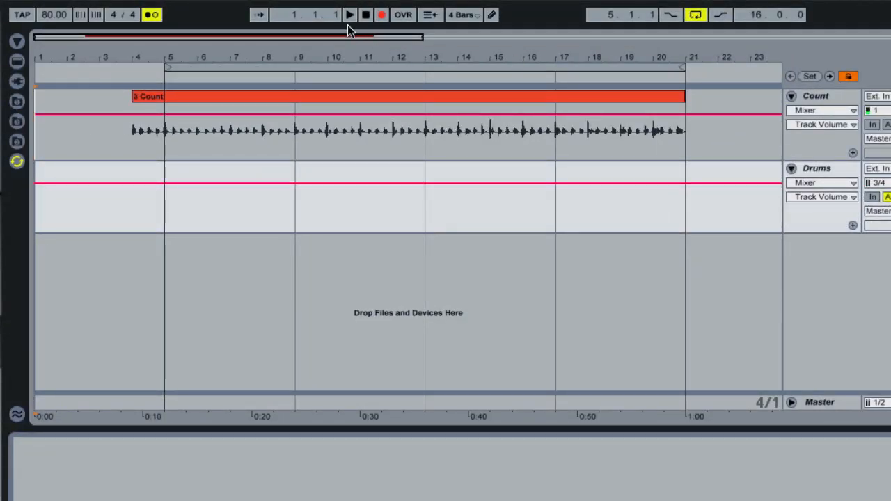
pyautogui.click(350, 16)
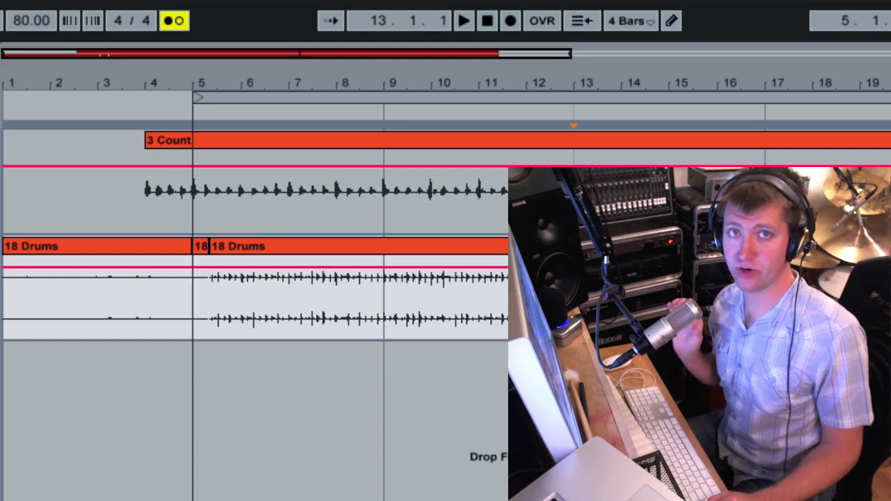
# Step: Delete the short clip fragment at bar 5 on the Drums track and extend the following Drums clip back to bar 5
pyautogui.click(200, 248)
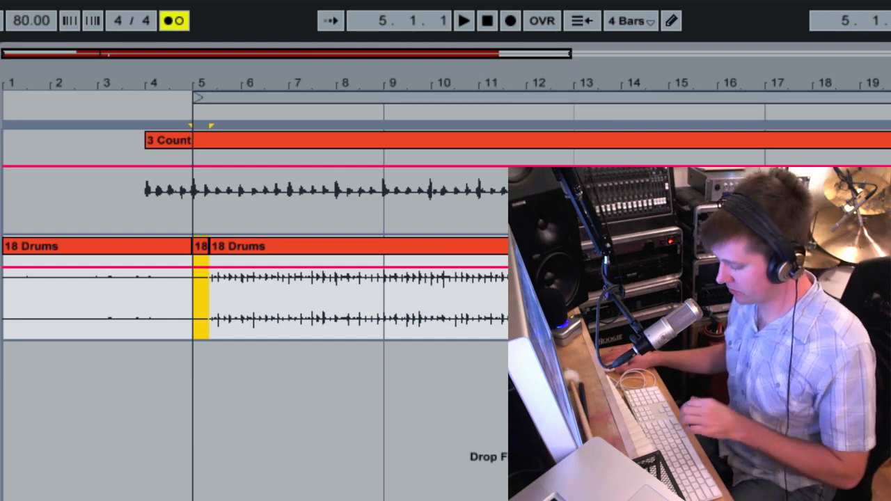
pyautogui.press('Delete')
pyautogui.click(214, 246)
pyautogui.moveTo(212, 246); pyautogui.dragTo(193, 245)
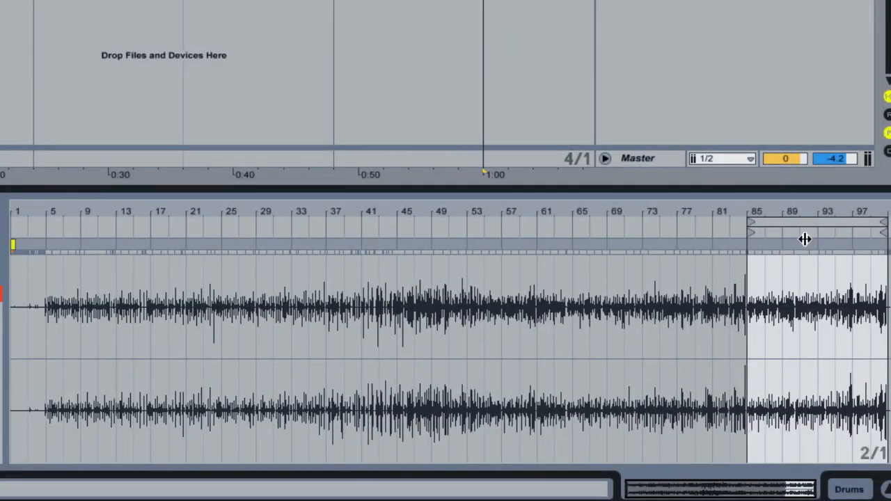
# Step: Move the Drums clip's playback region within the sample so it starts at bar 5 and ends at bar 21
pyautogui.click(812, 224)
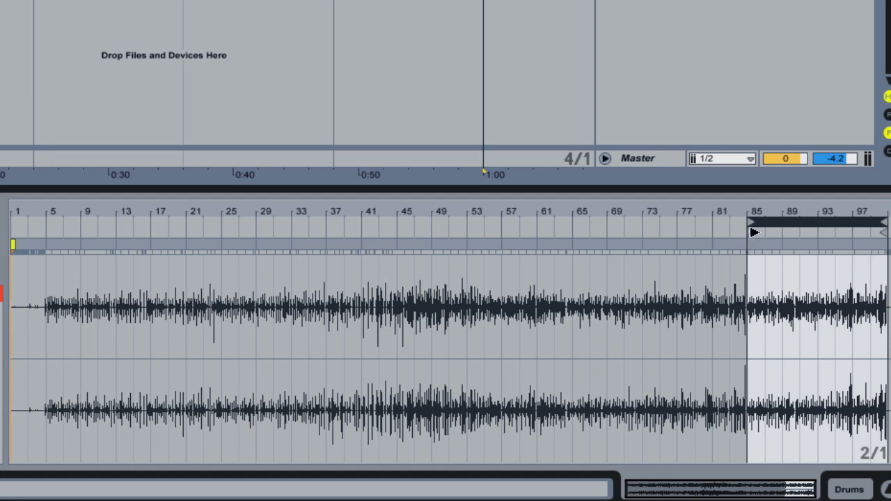
pyautogui.moveTo(755, 233)
pyautogui.mouseDown()
pyautogui.moveTo(613, 242)
pyautogui.moveTo(513, 232)
pyautogui.moveTo(47, 235)
pyautogui.mouseUp()
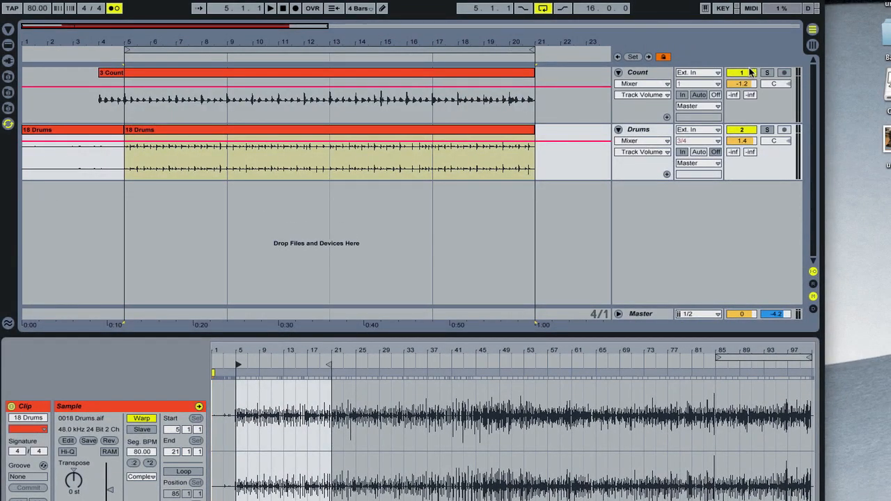
# Step: Mute the Count track and raise the Drums track volume to 5.2 while listening to the recorded drums
pyautogui.click(750, 74)
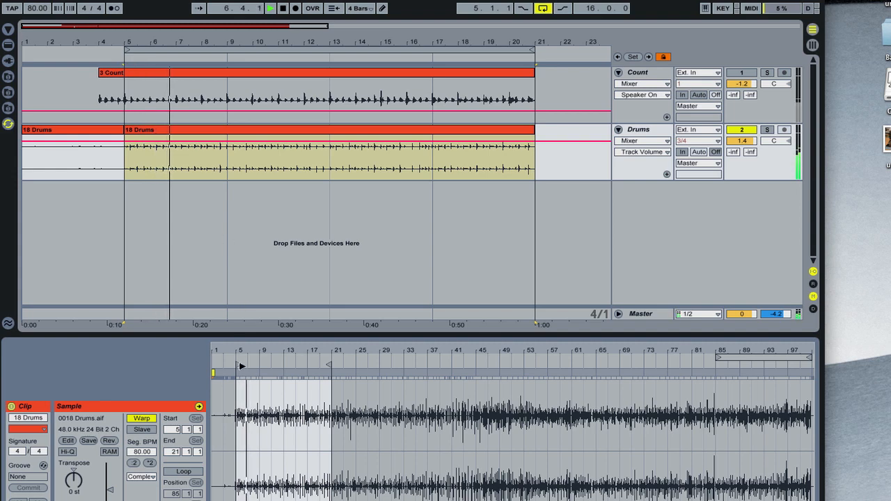
pyautogui.moveTo(241, 352)
pyautogui.mouseDown()
pyautogui.moveTo(244, 415)
pyautogui.moveTo(245, 339)
pyautogui.mouseUp()
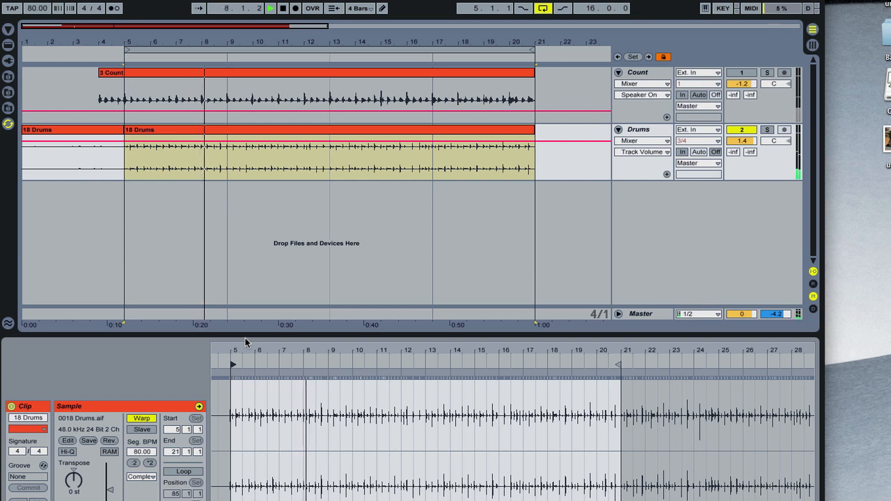
pyautogui.click(742, 141)
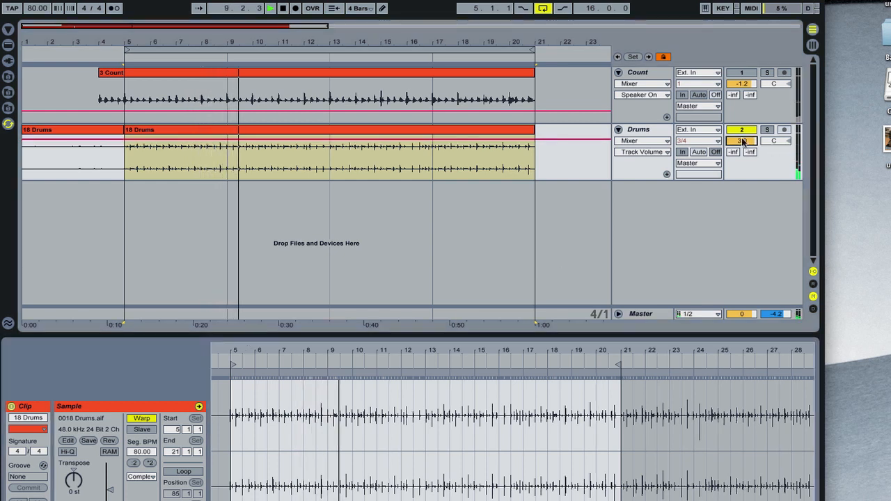
pyautogui.moveTo(743, 142); pyautogui.dragTo(743, 135)
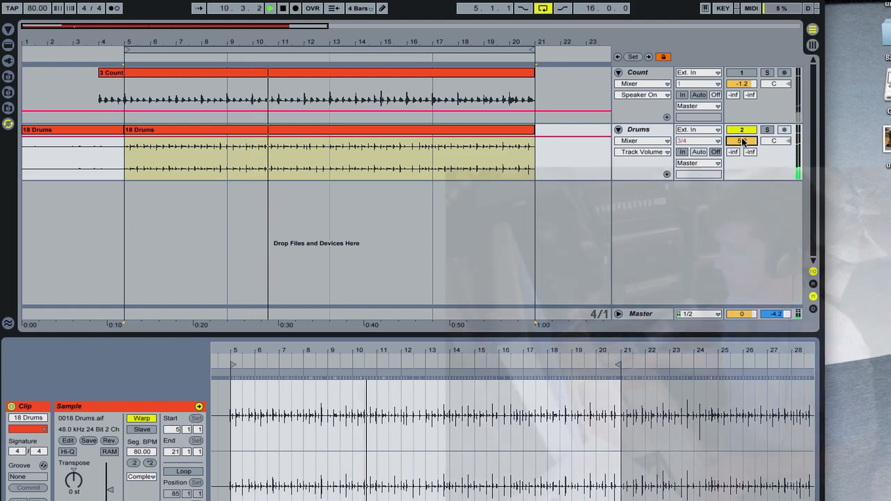
pyautogui.press('space')
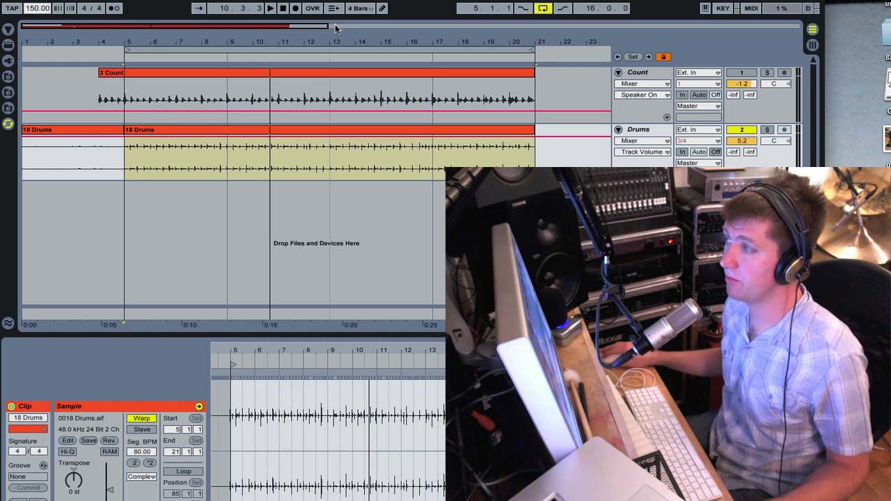
# Step: Audition the drums at a tempo of 150 BPM and raise the Drums track volume to 6.0
pyautogui.click(270, 7)
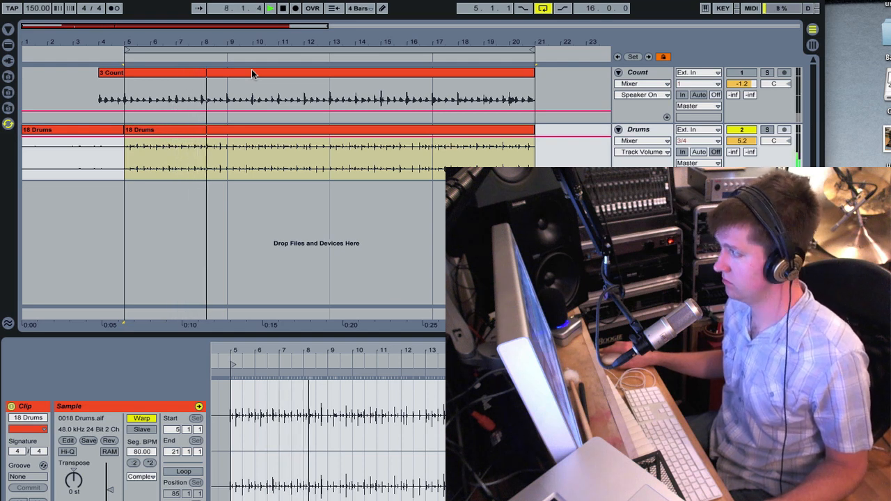
pyautogui.moveTo(735, 140); pyautogui.dragTo(734, 137)
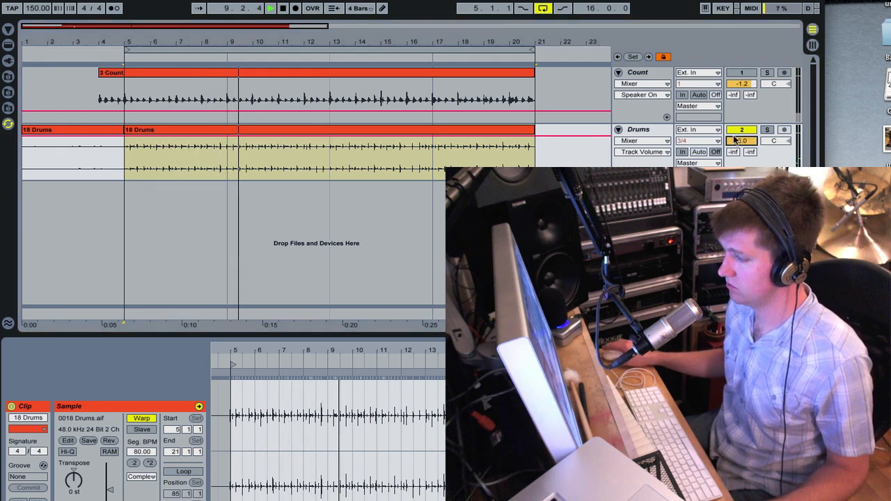
pyautogui.press('space')
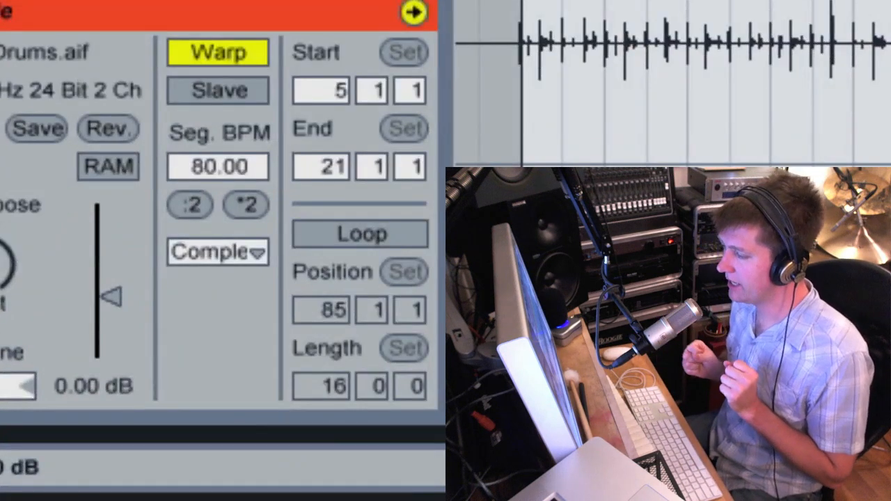
# Step: Change the Drums clip's warp mode to Beats and audition the result
pyautogui.click(239, 263)
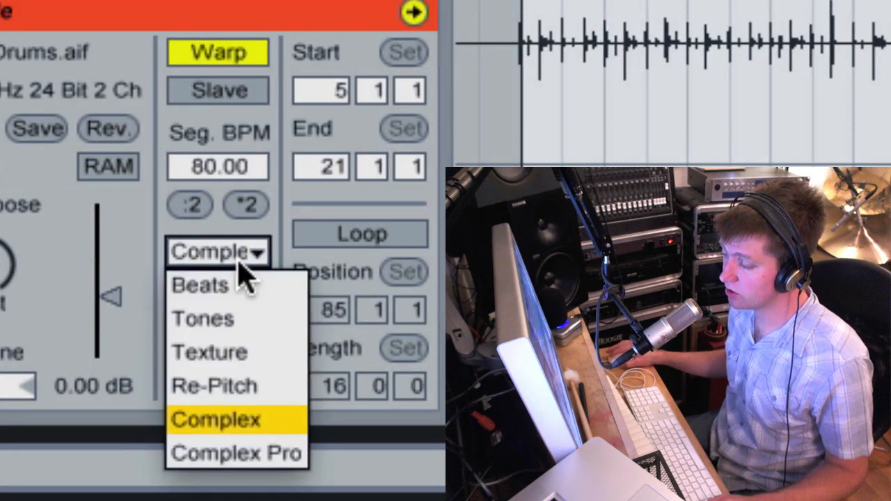
pyautogui.click(235, 287)
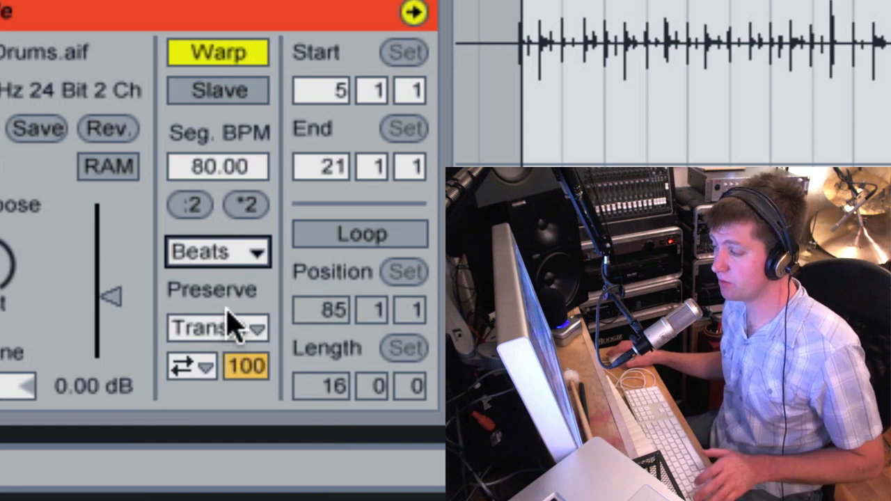
pyautogui.press('space')
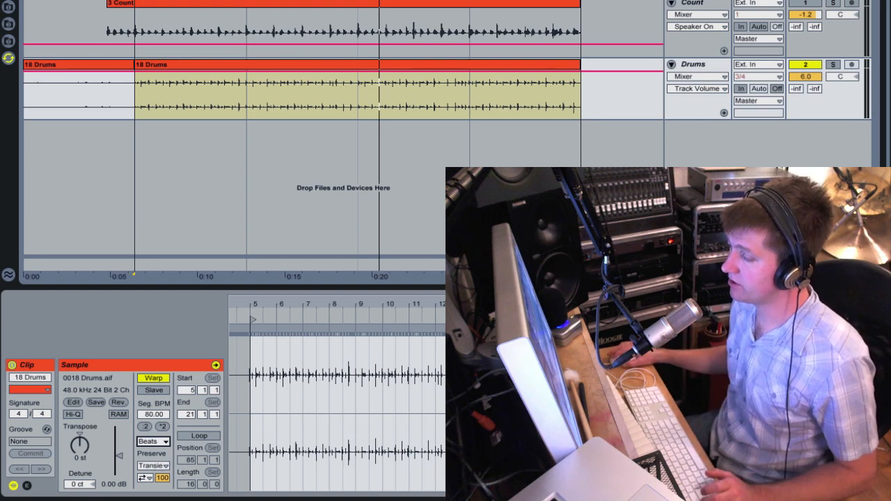
pyautogui.press('space')
# Step: Quantize the entire Drums clip to 1/16 at an amount of 100 % and listen to the quantized drums
pyautogui.hotkey('ctrl', 'a')
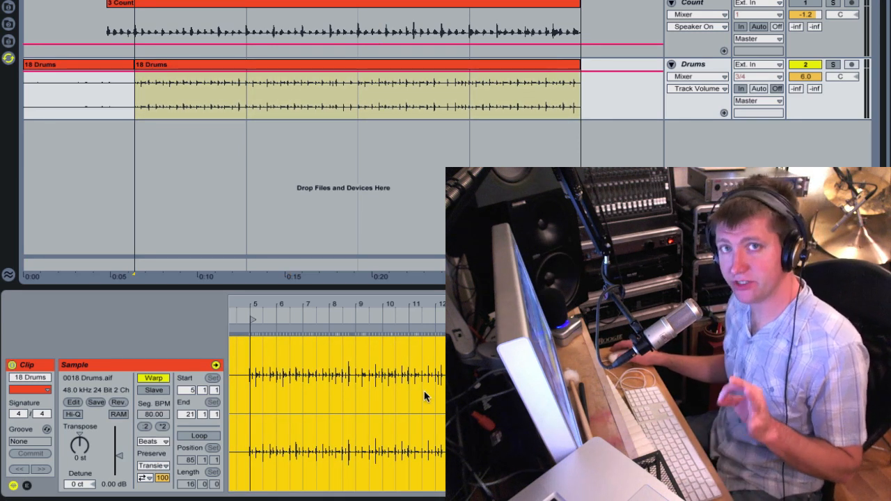
pyautogui.click(0, 0)
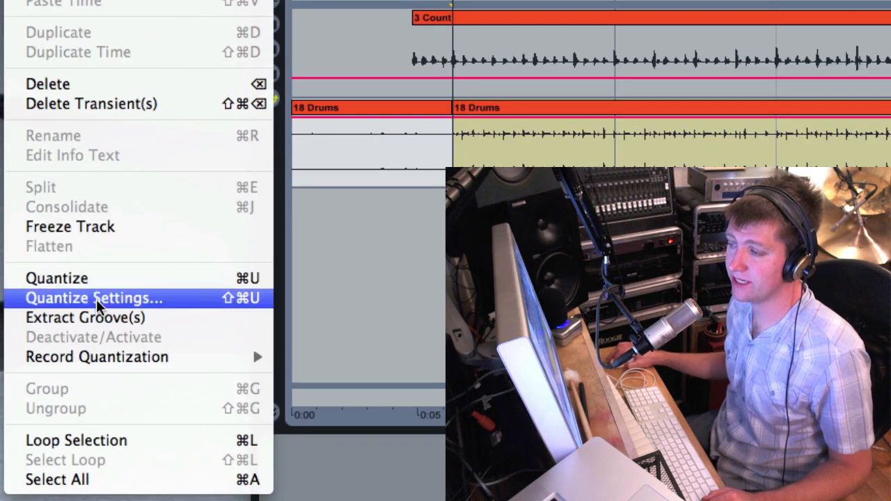
pyautogui.click(98, 299)
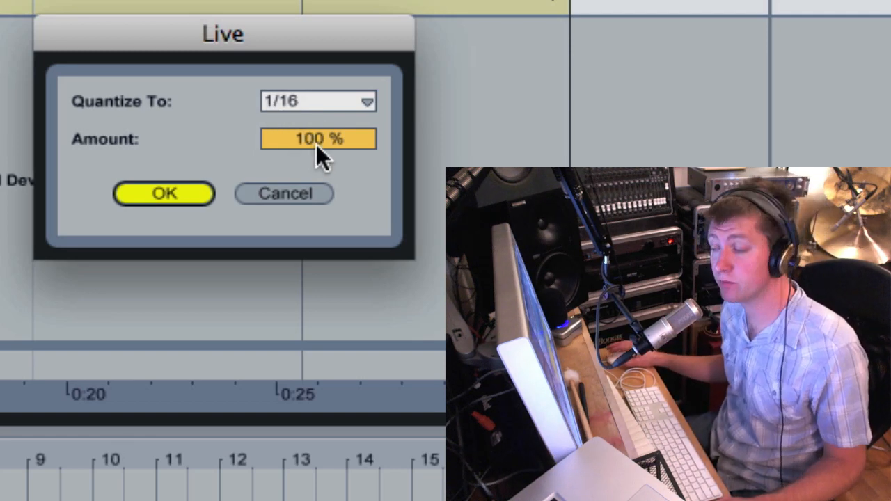
pyautogui.click(194, 198)
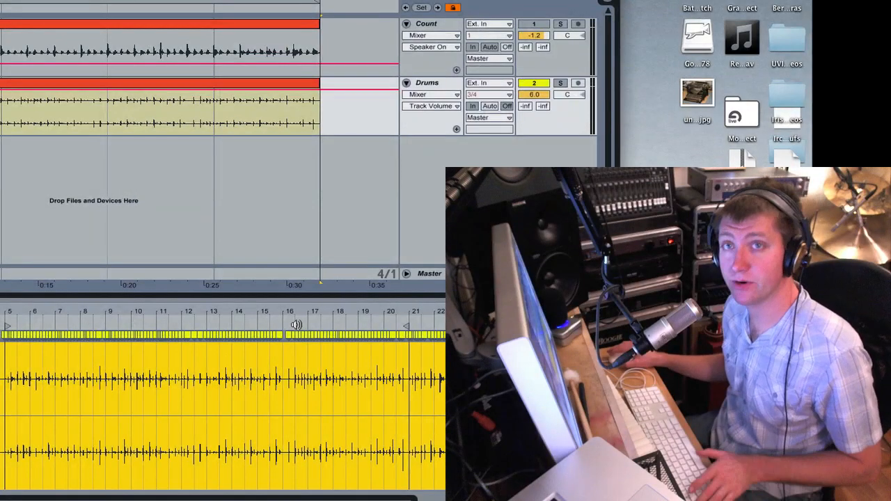
pyautogui.press('space')
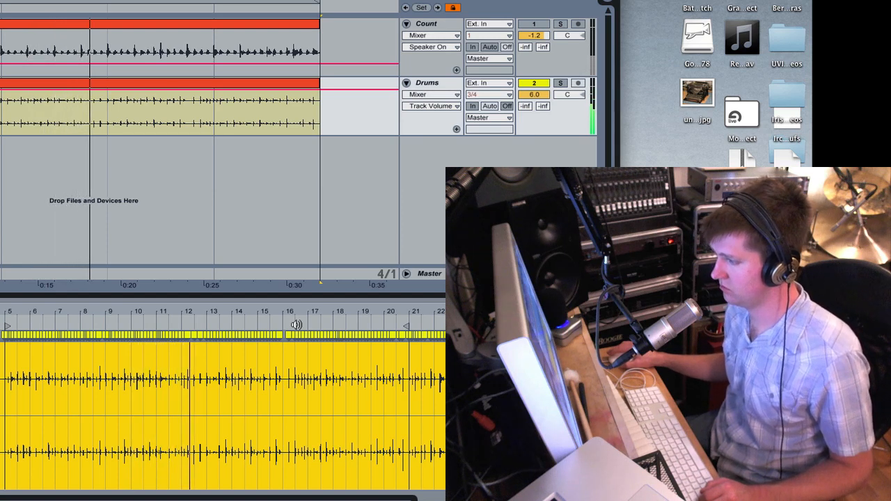
pyautogui.press('space')
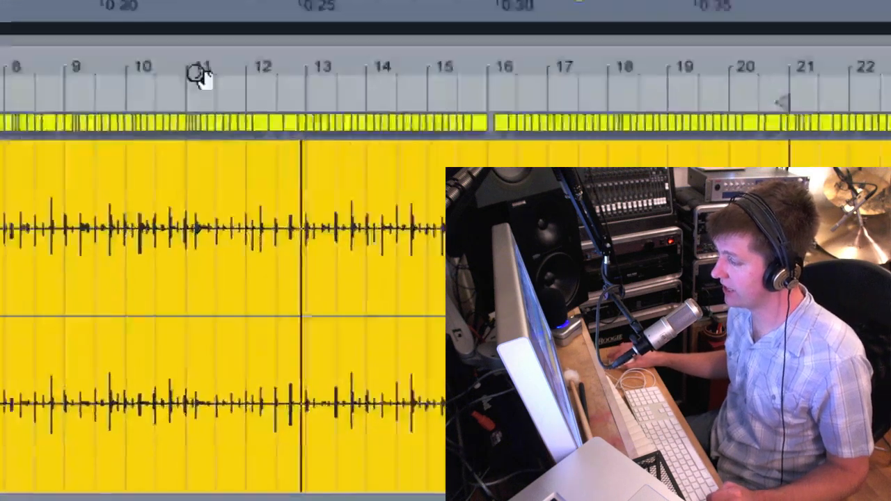
# Step: Remove the warp markers at 11.1.3, 11.2 and 11.2.2 in the Drums clip
pyautogui.moveTo(160, 314); pyautogui.dragTo(159, 383)
pyautogui.moveTo(207, 49); pyautogui.dragTo(207, 91)
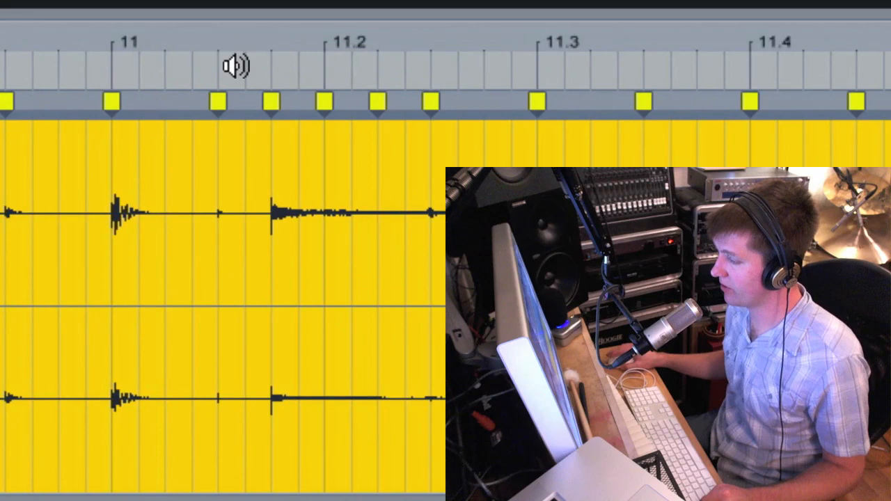
pyautogui.doubleClick(217, 102)
pyautogui.doubleClick(324, 102)
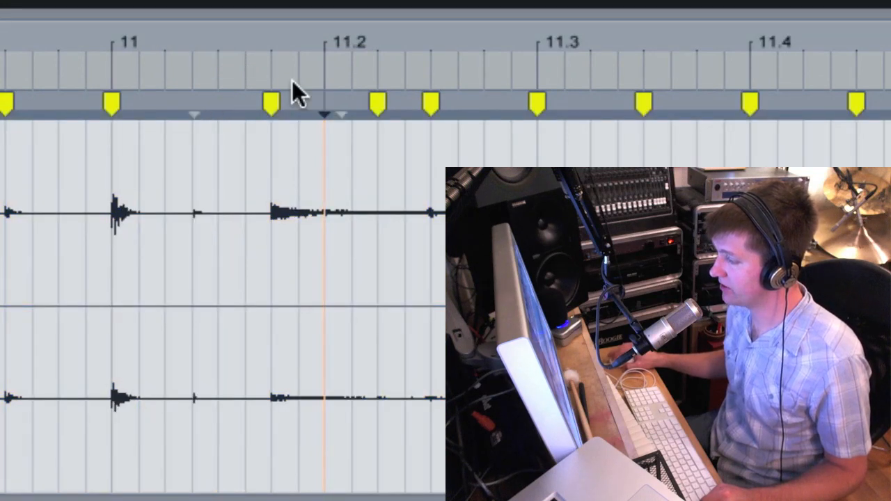
pyautogui.doubleClick(378, 103)
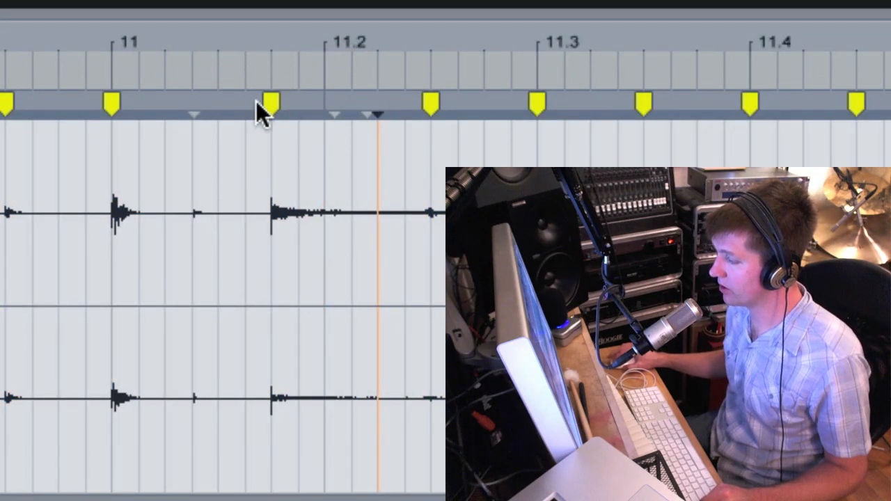
# Step: Align the loud hit after bar 11 to 11.2 and the soft hit before it to 11.1.3 with warp markers, and audition the correction
pyautogui.moveTo(271, 103); pyautogui.dragTo(324, 104)
pyautogui.doubleClick(219, 99)
pyautogui.moveTo(219, 99); pyautogui.dragTo(213, 102)
pyautogui.click(258, 27)
pyautogui.press('-')
pyautogui.press('-')
pyautogui.press('-')
pyautogui.press('-')
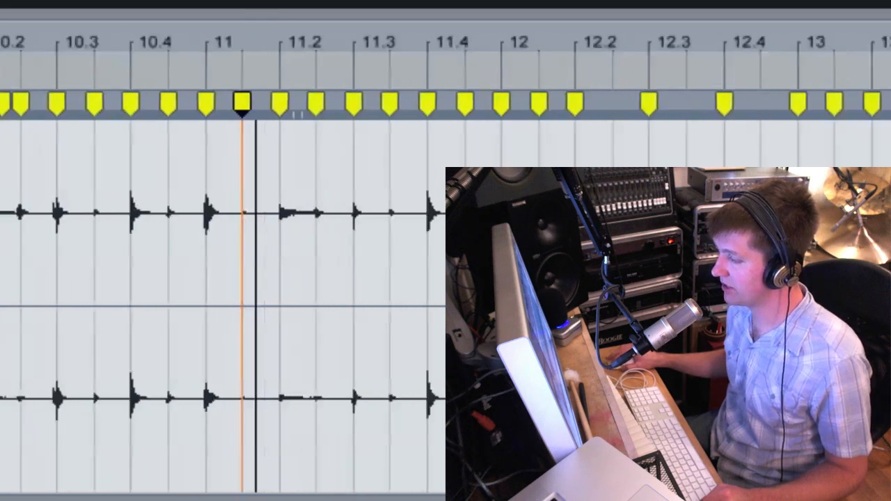
pyautogui.click(12, 66)
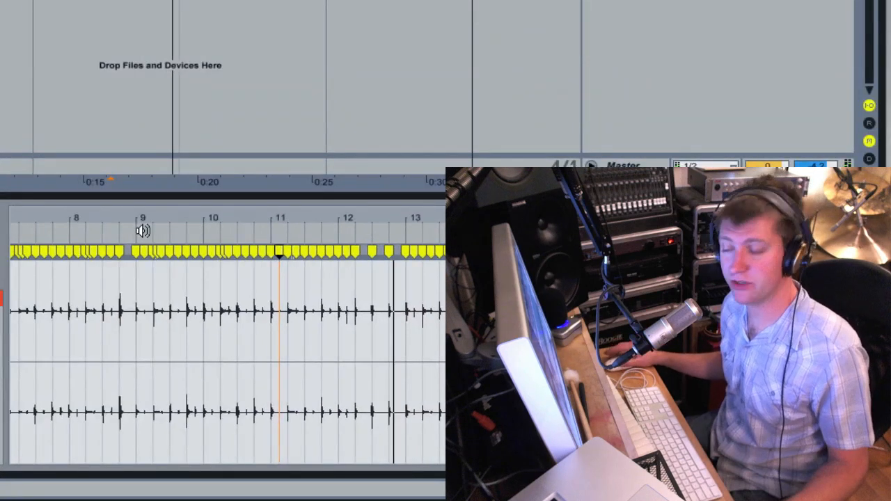
# Step: Remove the extra warp markers a sixteenth after beat 2 in bars 5, 7, 8, 9 and 10, and audition the cleaned-up drums
pyautogui.moveTo(215, 219); pyautogui.dragTo(215, 208)
pyautogui.moveTo(137, 252); pyautogui.dragTo(269, 254)
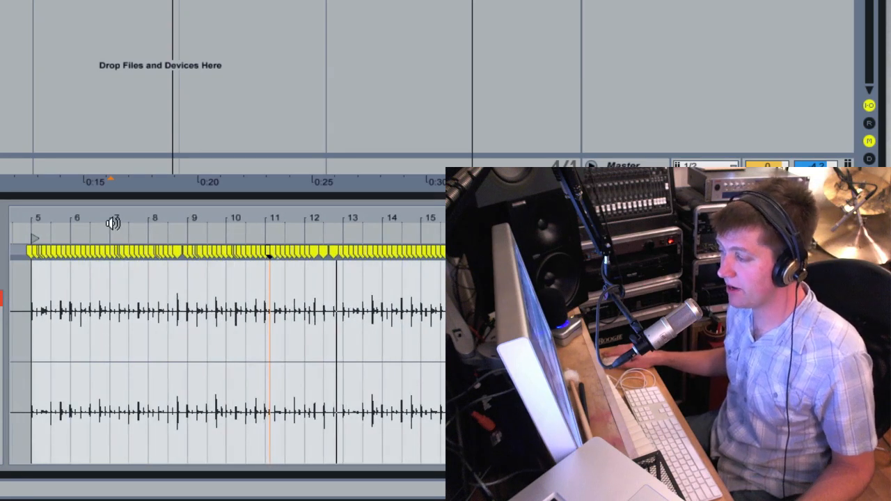
pyautogui.moveTo(35, 213); pyautogui.dragTo(92, 216)
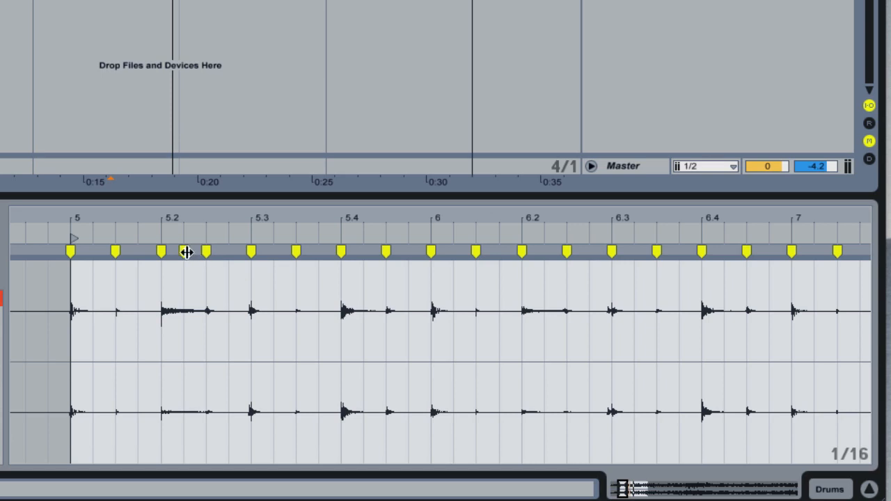
pyautogui.moveTo(354, 210); pyautogui.dragTo(180, 184)
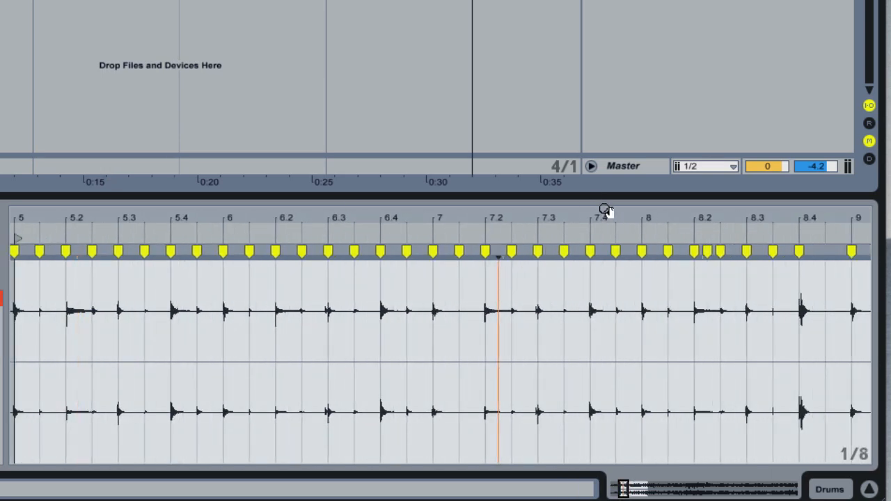
pyautogui.moveTo(606, 210)
pyautogui.mouseDown()
pyautogui.moveTo(627, 213)
pyautogui.moveTo(328, 251)
pyautogui.mouseUp()
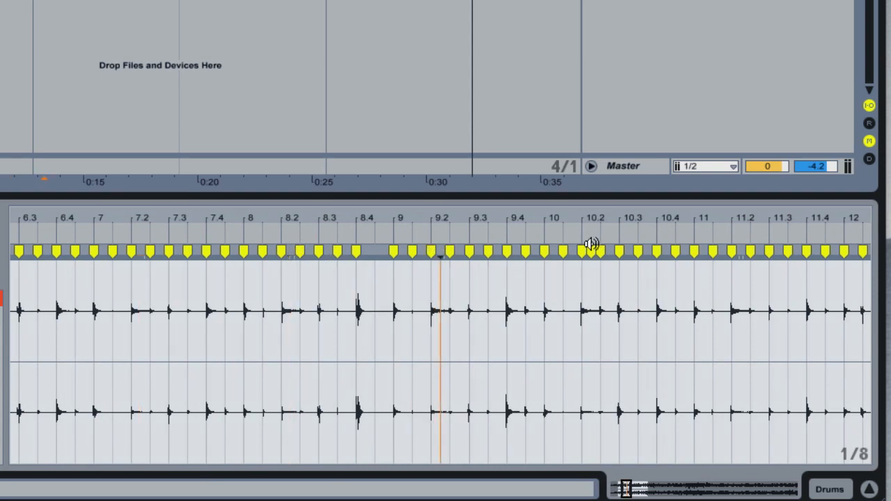
pyautogui.moveTo(565, 223)
pyautogui.mouseDown()
pyautogui.moveTo(572, 222)
pyautogui.moveTo(87, 207)
pyautogui.moveTo(394, 203)
pyautogui.moveTo(355, 227)
pyautogui.mouseUp()
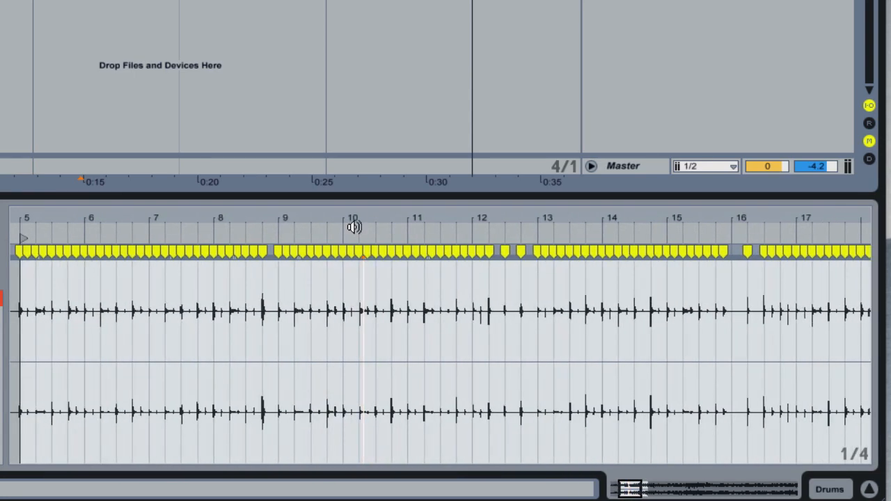
pyautogui.press('space')
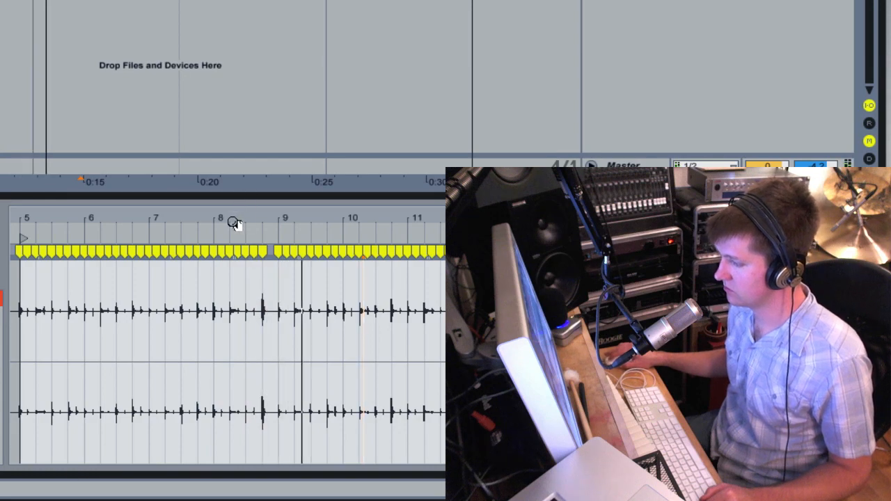
# Step: Turn off transient looping for the Drums clip's Beats warp mode and listen to the result
pyautogui.moveTo(231, 223); pyautogui.dragTo(248, 222)
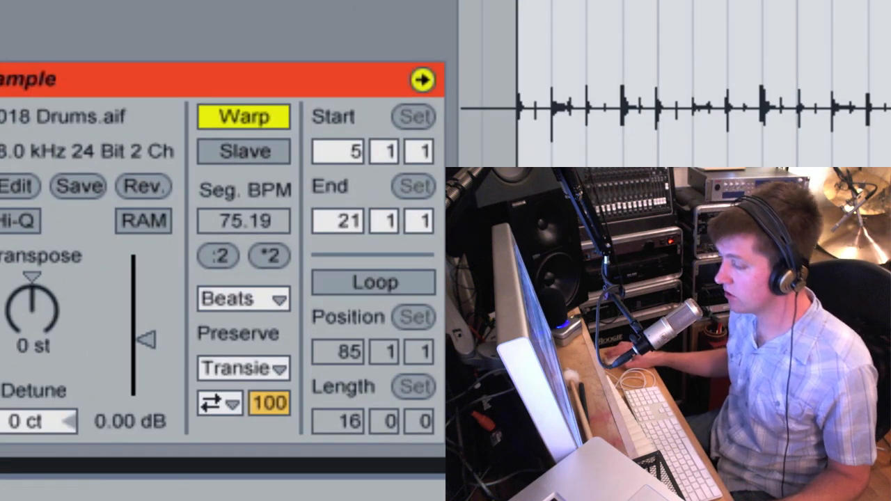
pyautogui.click(219, 403)
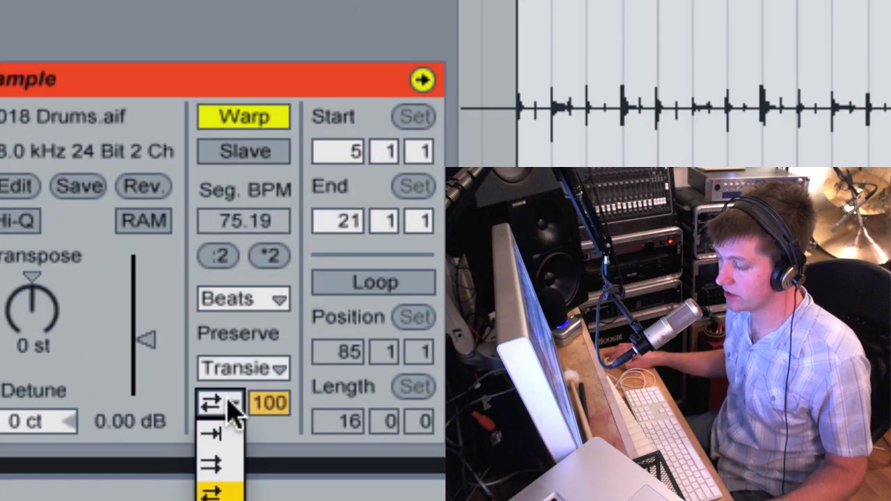
pyautogui.click(234, 436)
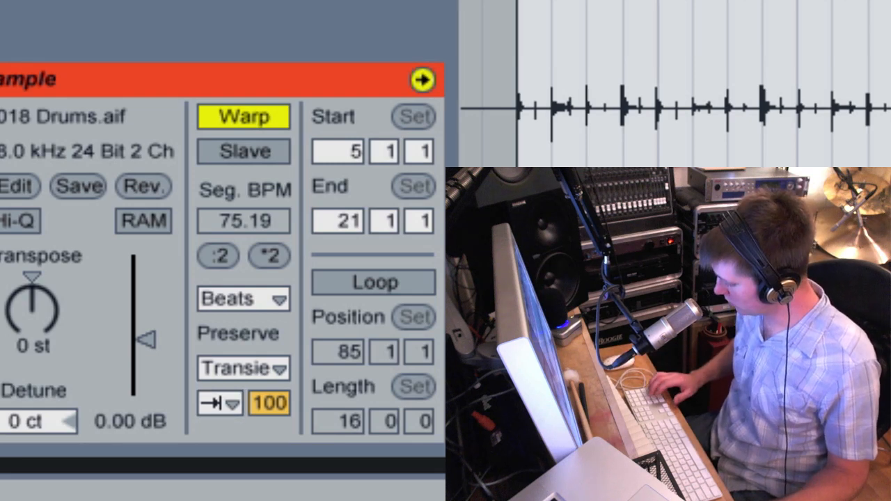
pyautogui.press('space')
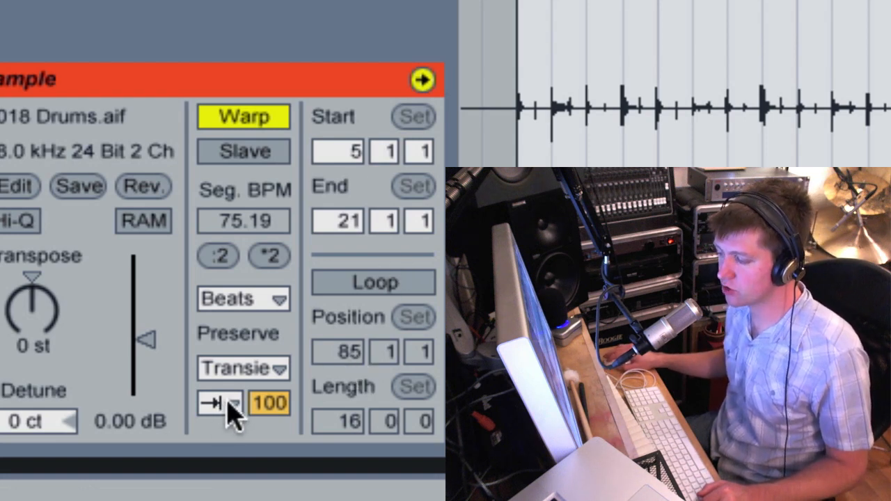
# Step: Try transient envelope amounts of 62, 67 and 78 on the Drums clip while auditioning it
pyautogui.click(268, 415)
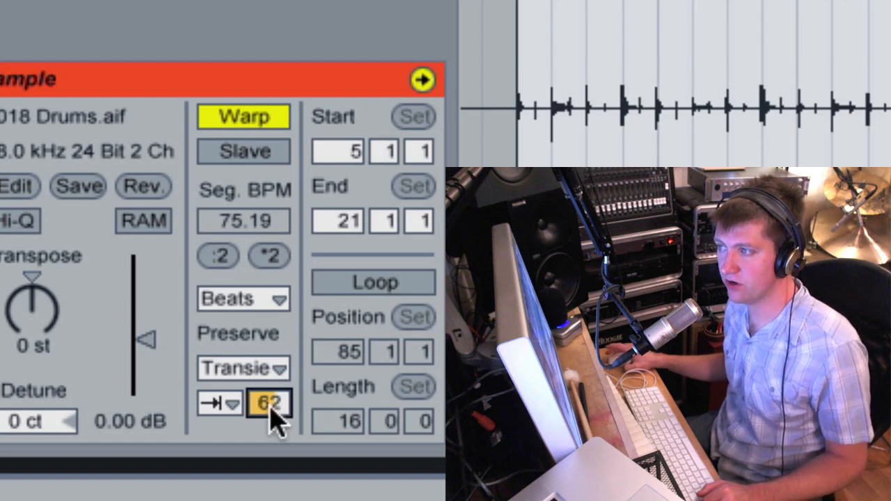
pyautogui.moveTo(275, 418); pyautogui.dragTo(275, 414)
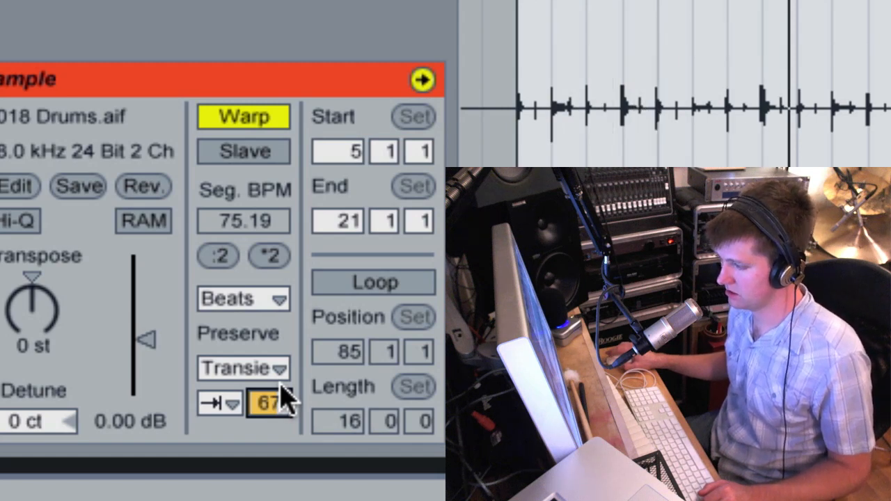
pyautogui.moveTo(281, 412); pyautogui.dragTo(280, 404)
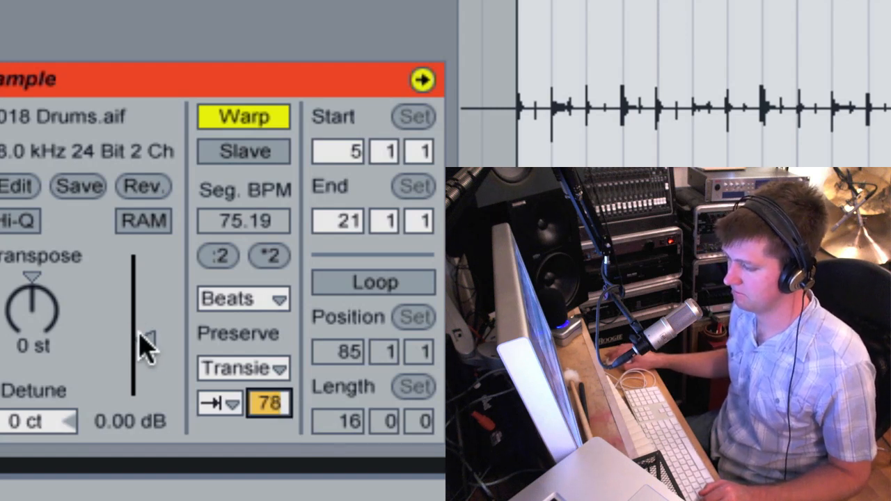
# Step: Raise the Drums clip's gain to 9.19 dB, then try a transient envelope of 17 and set it to 64
pyautogui.moveTo(143, 340); pyautogui.dragTo(145, 314)
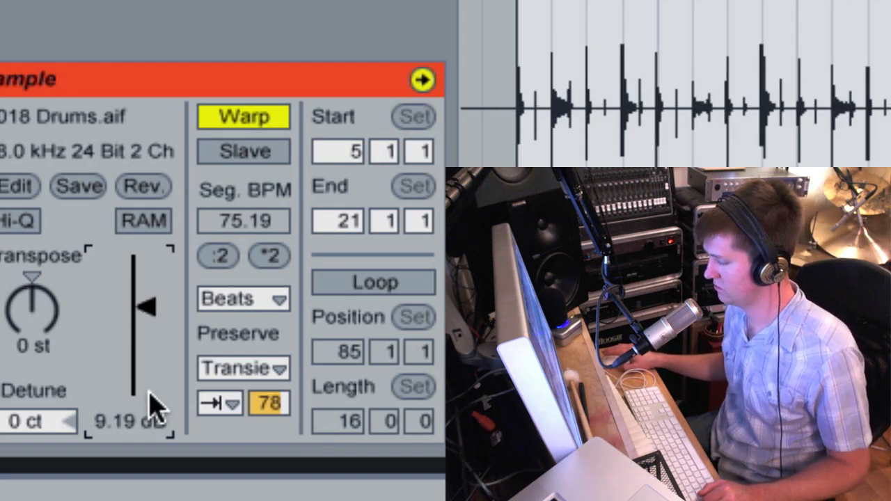
pyautogui.click(278, 409)
pyautogui.write('21')
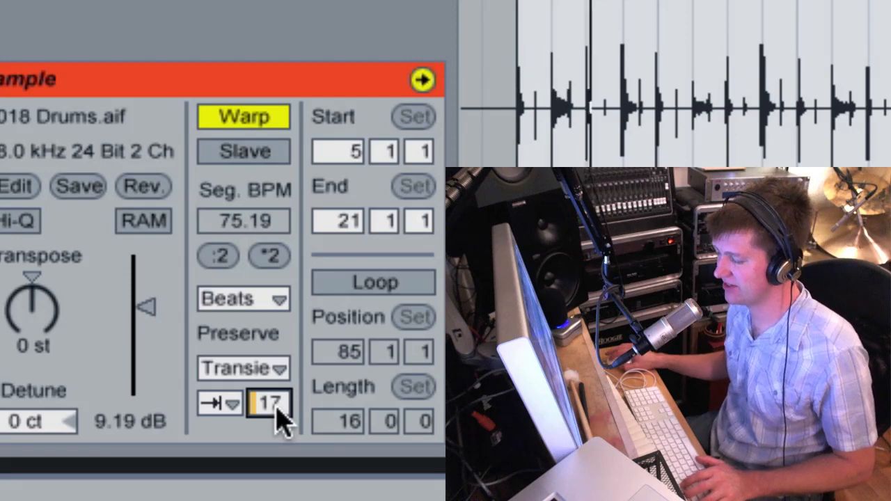
pyautogui.moveTo(282, 418); pyautogui.dragTo(282, 385)
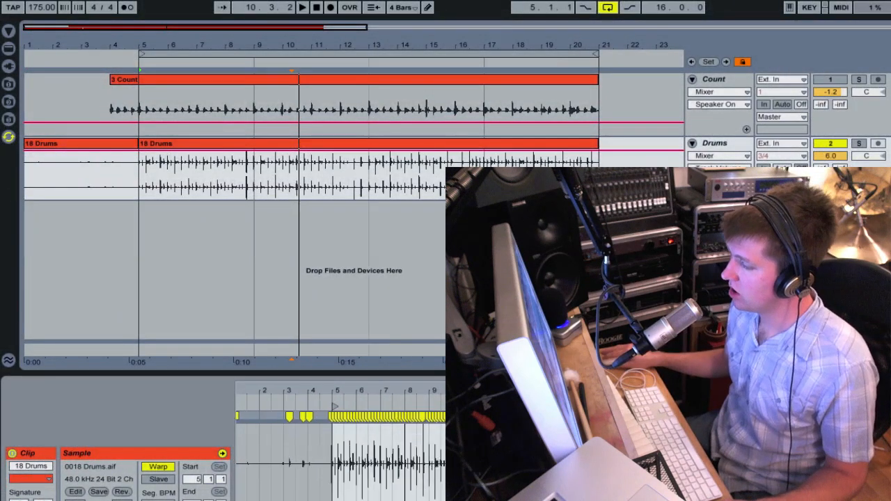
# Step: Show the file browser and the groove pool, and browse the groove library
pyautogui.moveTo(390, 391); pyautogui.dragTo(314, 391)
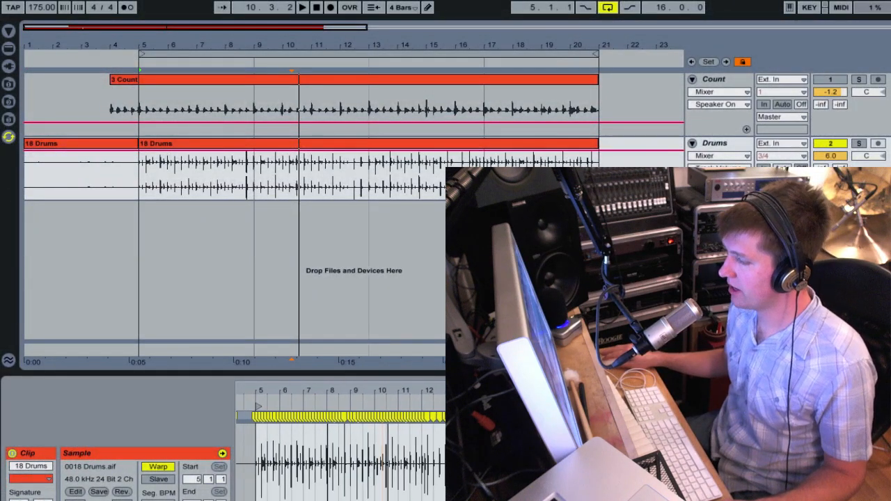
pyautogui.click(11, 31)
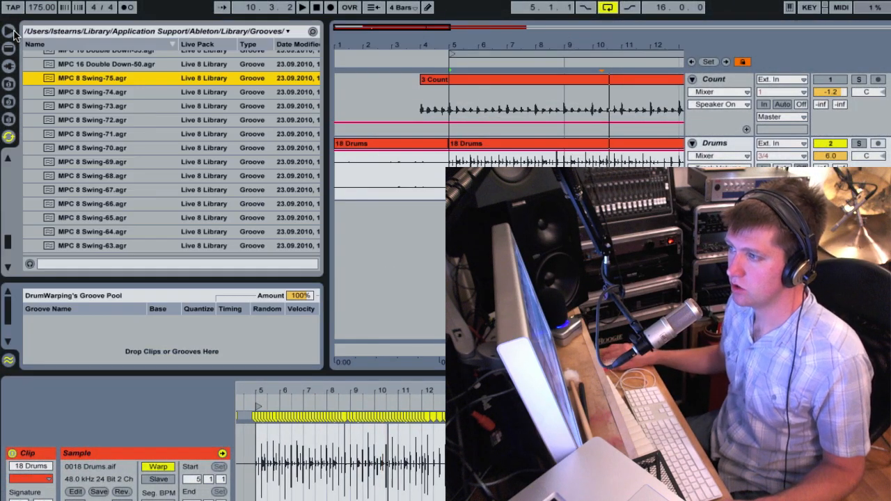
pyautogui.click(9, 361)
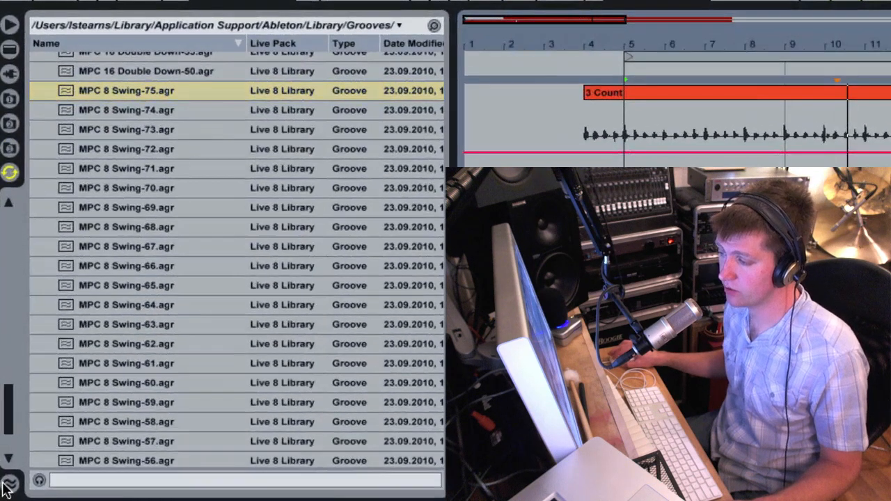
pyautogui.click(9, 360)
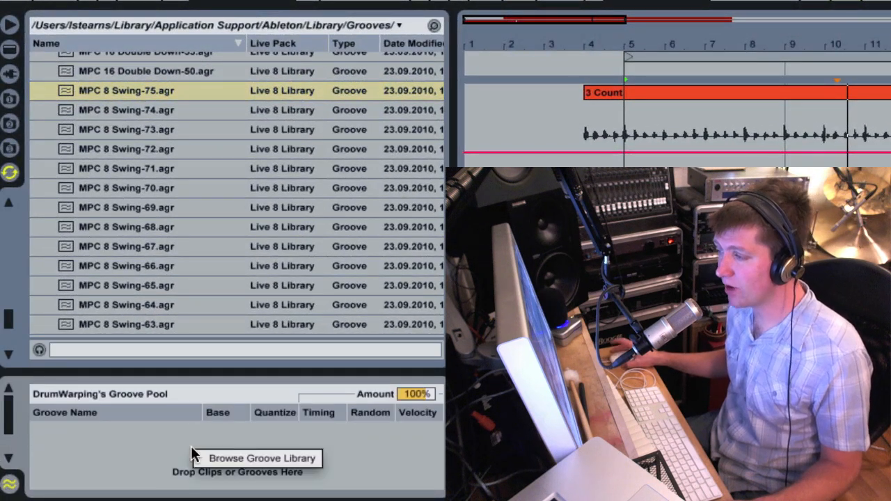
pyautogui.click(268, 461)
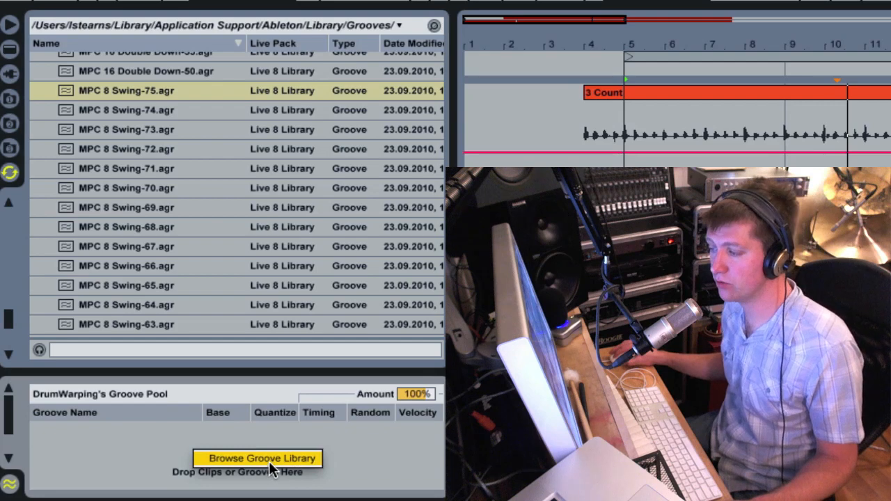
pyautogui.click(269, 461)
pyautogui.scroll(15, 203, 127)
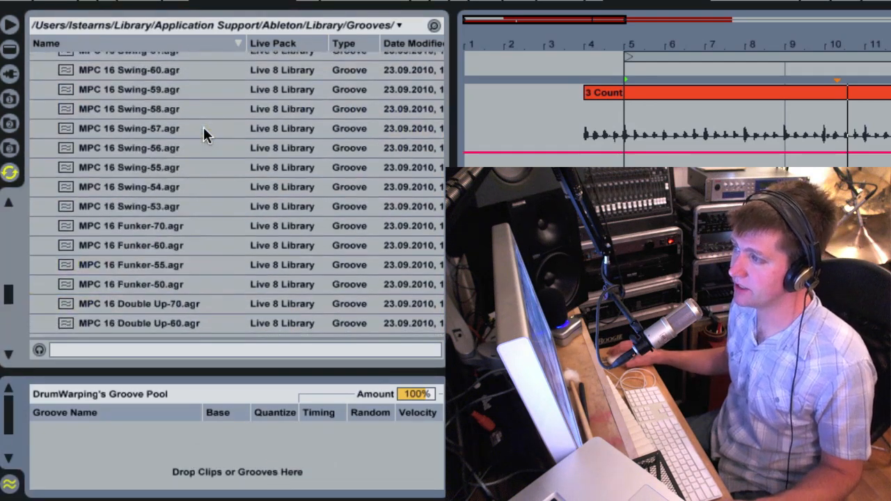
# Step: Collapse the Swing folder and expand the MPC folder in the groove library
pyautogui.click(39, 238)
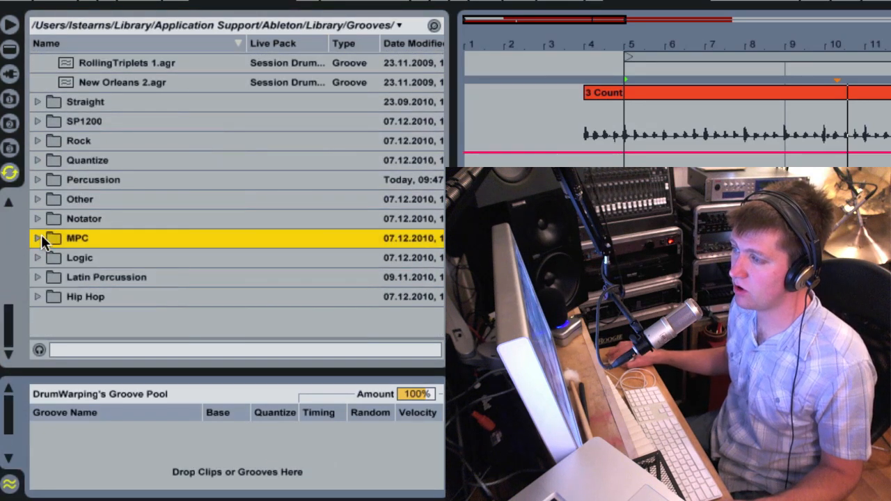
pyautogui.scroll(10, 95, 172)
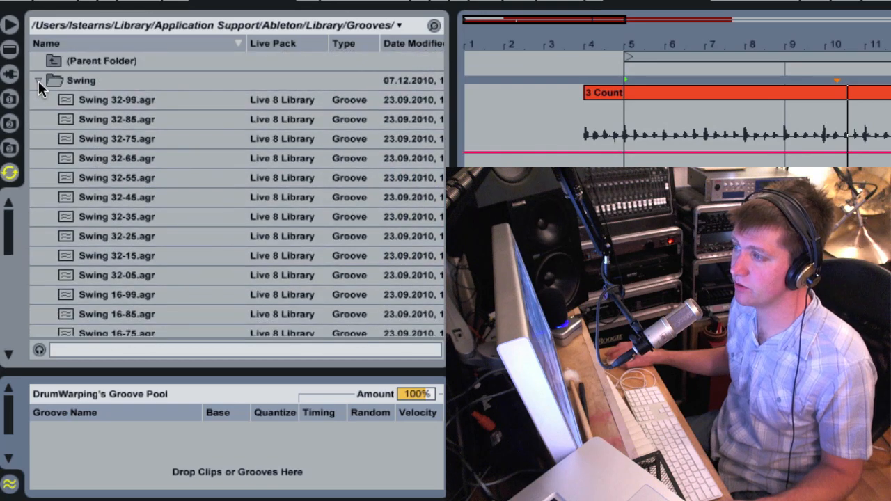
pyautogui.click(38, 80)
pyautogui.click(40, 238)
# Step: Add the MPC 8 Swing-75 groove to the groove pool and assign it to the Drums clip
pyautogui.scroll(-3, 117, 231)
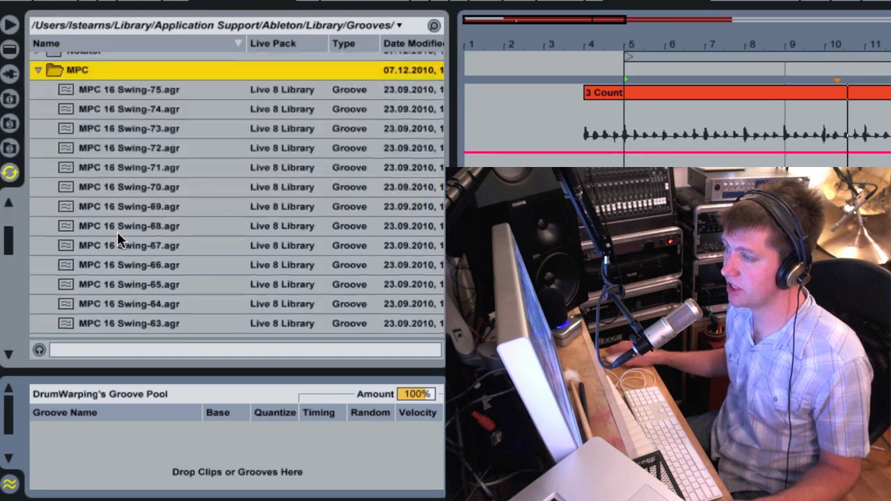
pyautogui.scroll(-10, 117, 232)
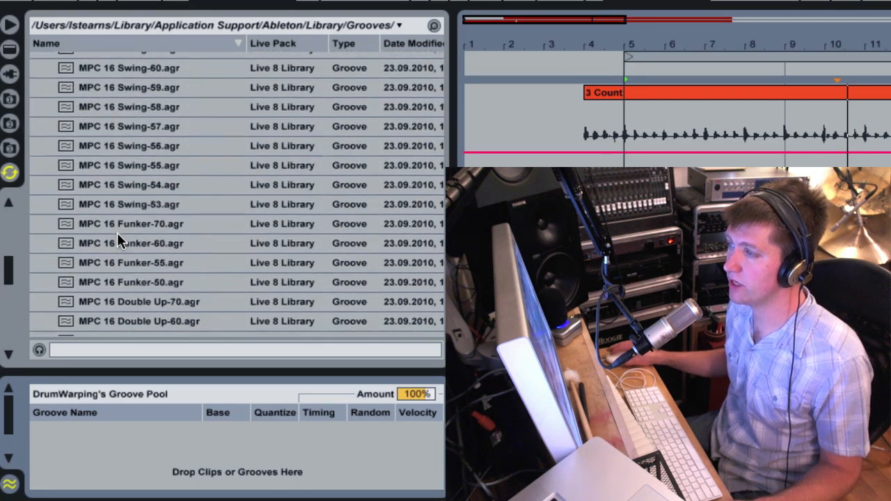
pyautogui.scroll(12, 119, 238)
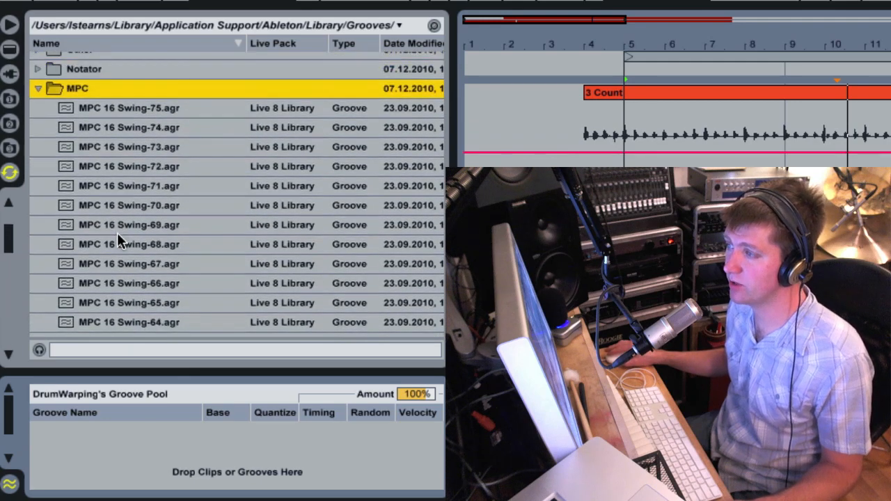
pyautogui.click(131, 112)
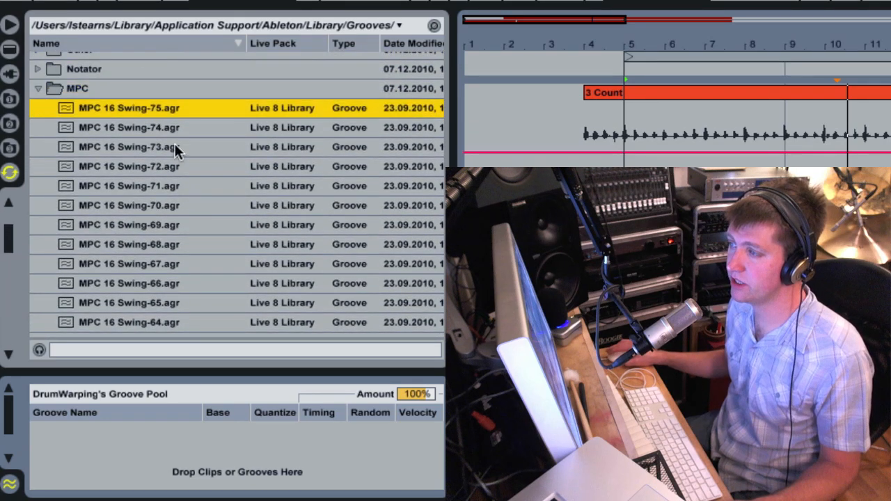
pyautogui.scroll(-10, 184, 158)
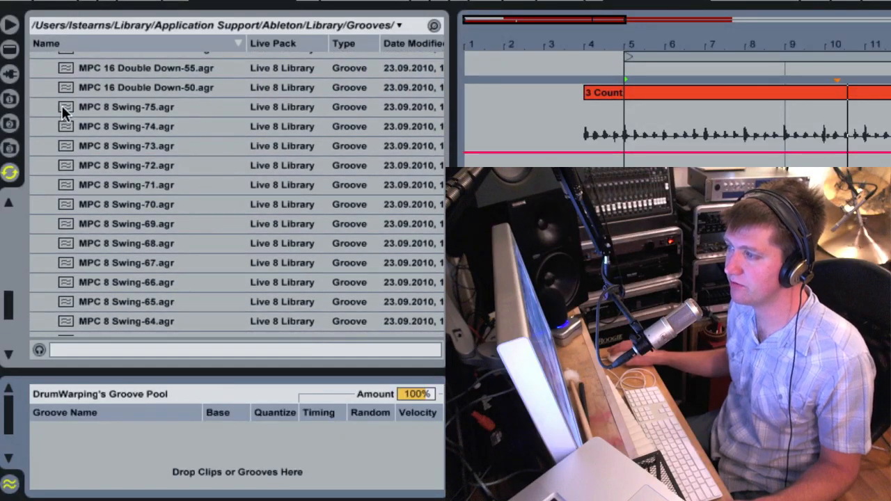
pyautogui.moveTo(63, 112); pyautogui.dragTo(266, 435)
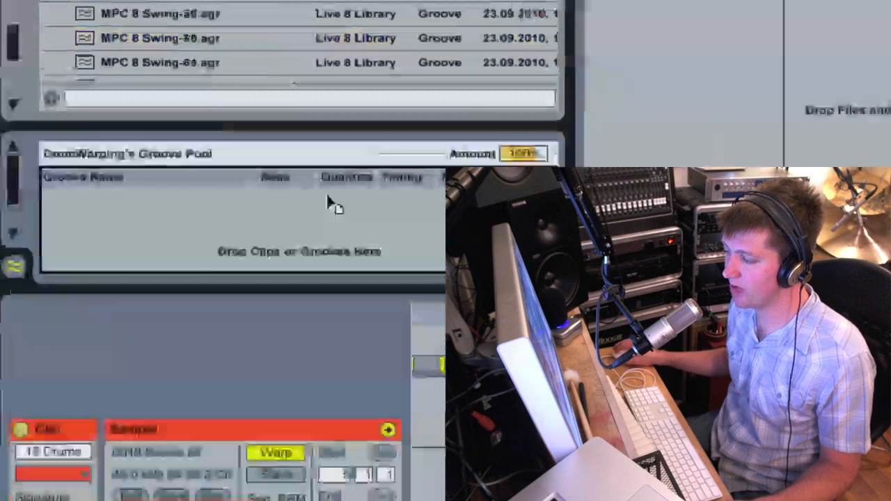
pyautogui.moveTo(104, 310); pyautogui.dragTo(71, 306)
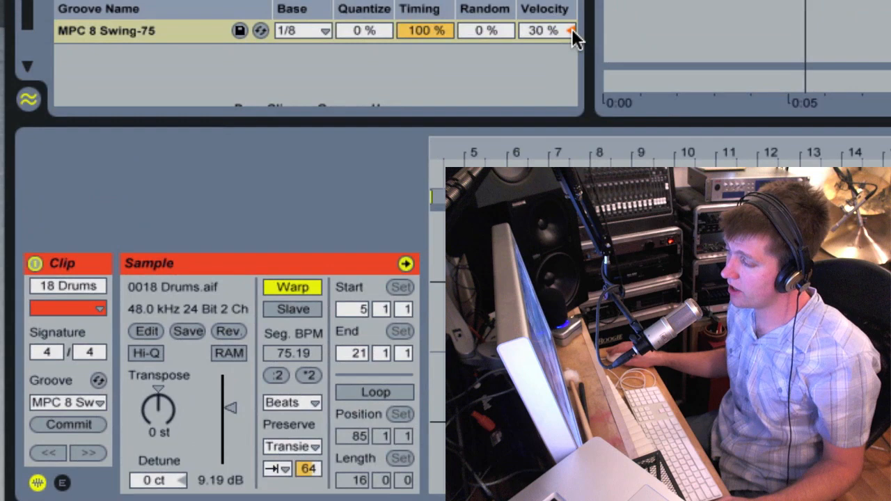
# Step: Set the MPC 8 Swing-75 groove's velocity to 0 % and its timing to 46 %
pyautogui.click(571, 29)
pyautogui.press('Delete')
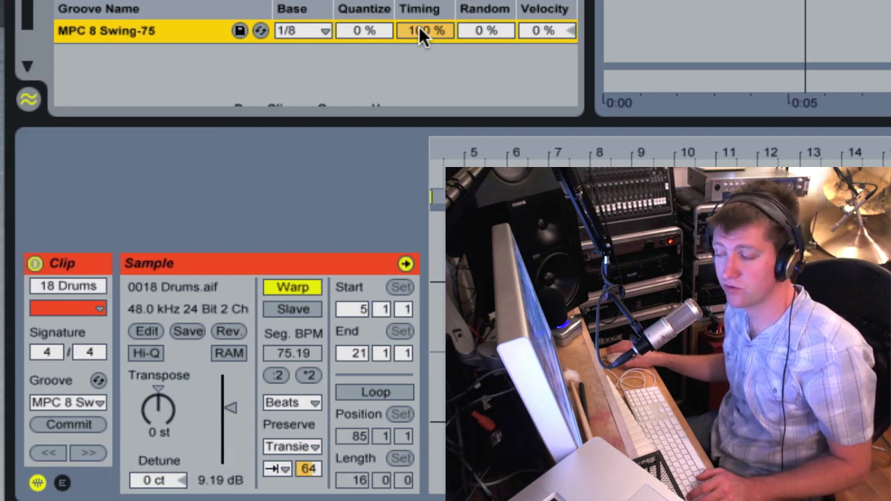
pyautogui.moveTo(419, 29); pyautogui.dragTo(420, 63)
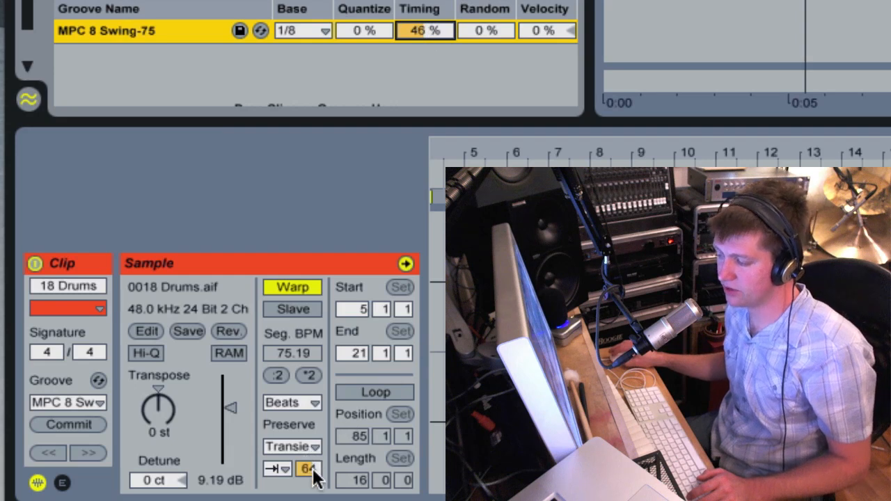
# Step: Set the Drums clip's transient envelope to 100, then compare groove timings of 16 % and 5 % and set the timing to 43 %
pyautogui.moveTo(312, 472)
pyautogui.mouseDown()
pyautogui.moveTo(312, 450)
pyautogui.moveTo(313, 471)
pyautogui.mouseUp()
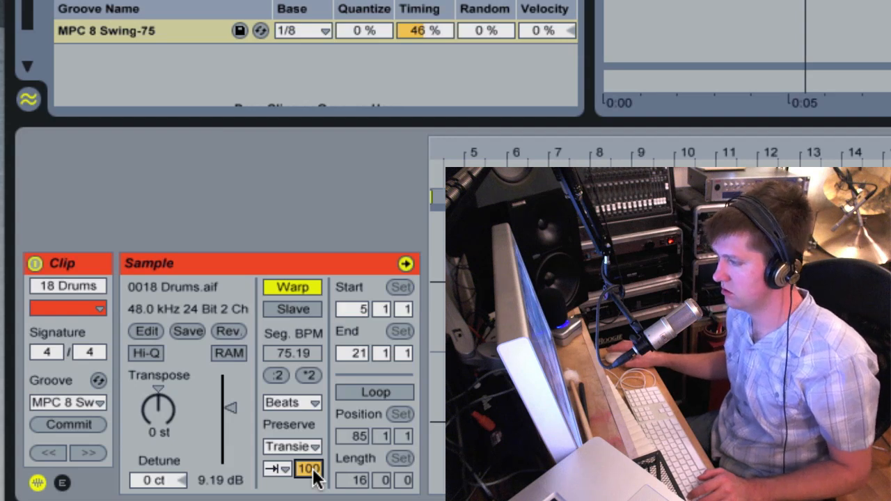
pyautogui.moveTo(432, 30); pyautogui.dragTo(432, 49)
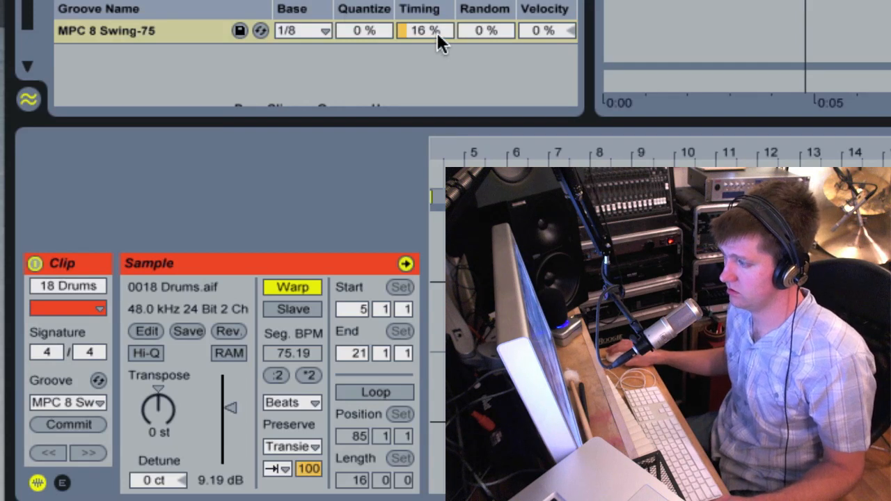
pyautogui.moveTo(437, 33); pyautogui.dragTo(438, 41)
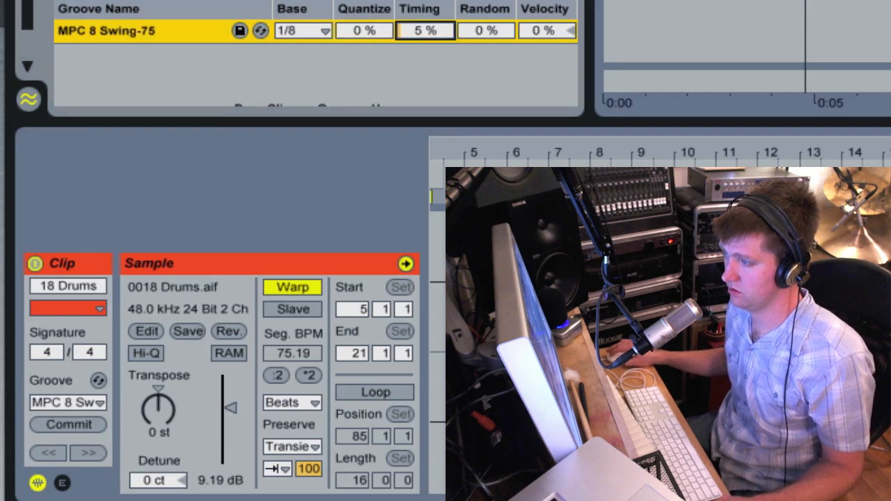
pyautogui.click(445, 3)
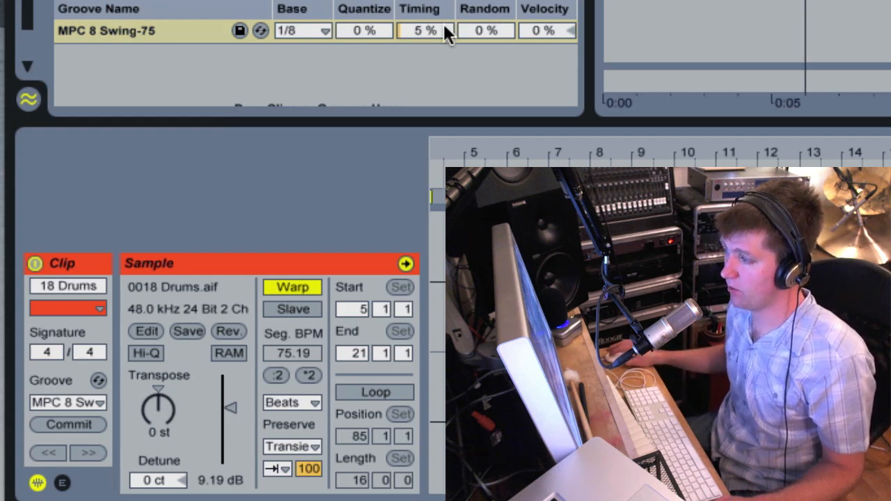
pyautogui.moveTo(444, 28); pyautogui.dragTo(425, 27)
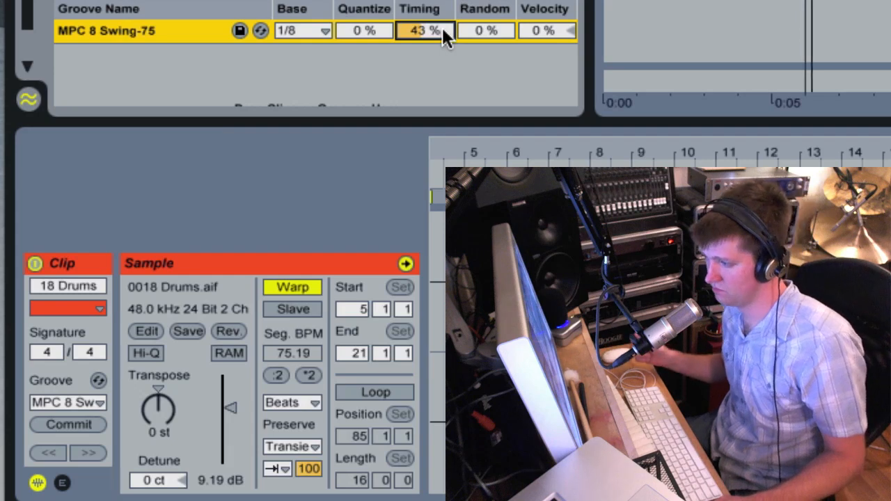